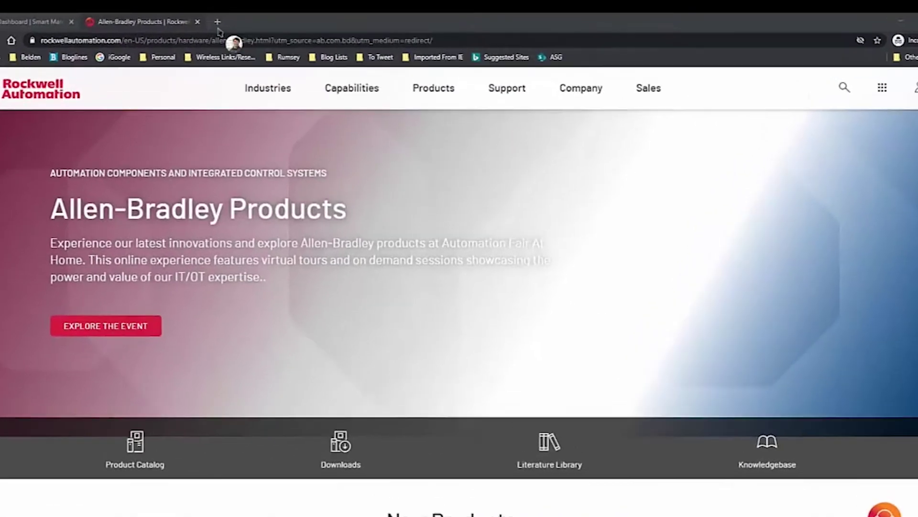
- Open a new Incognito tab and enter the address commerce.rockwellautomation.com
{"action": "left_click", "coordinate": [243, 11]}
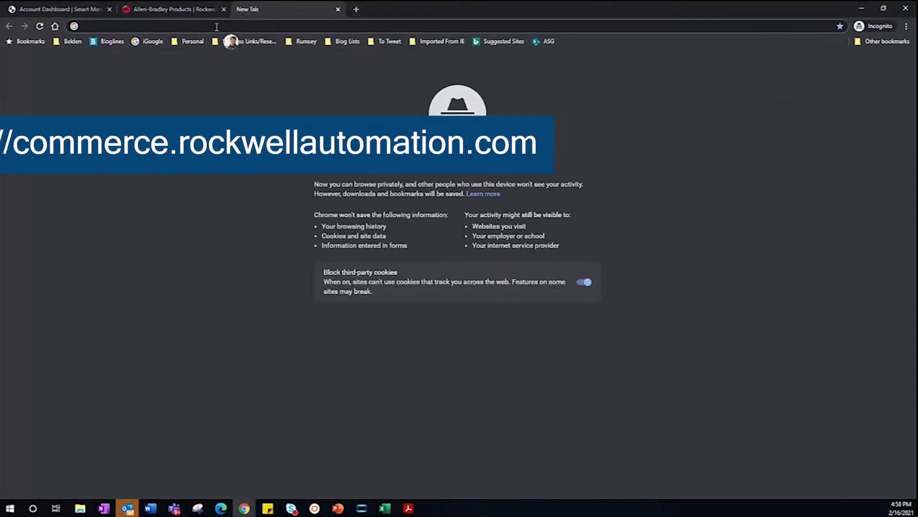
{"action": "type", "text": "commerce"}
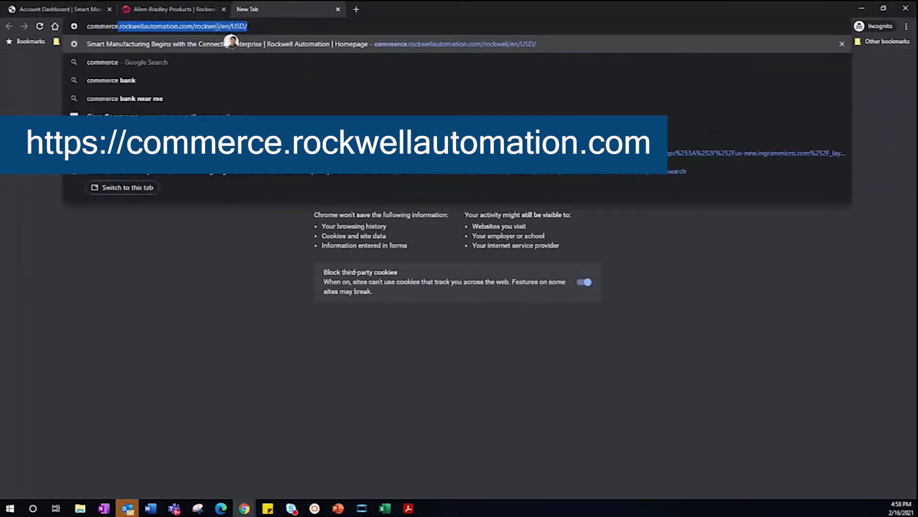
{"action": "type", "text": ".rockwellautiomation"}
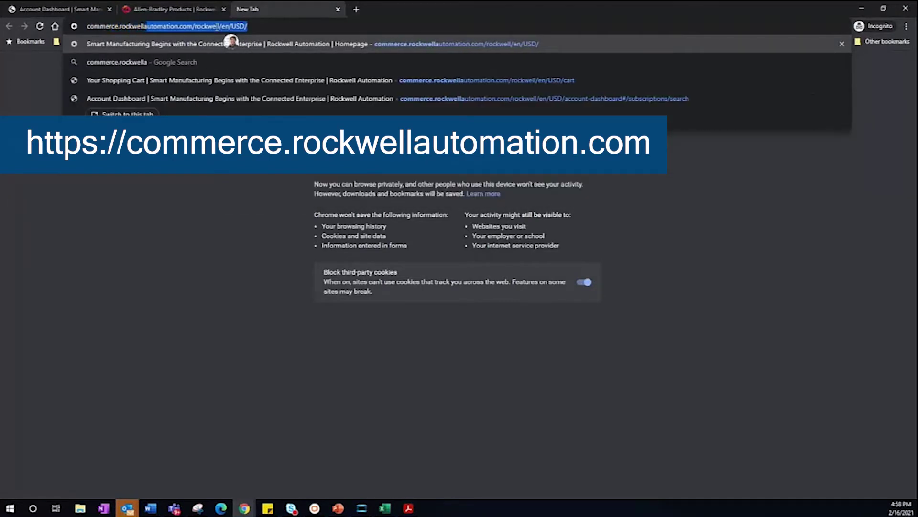
{"action": "key", "text": "BackSpace"}
{"action": "key", "text": "BackSpace"}
{"action": "key", "text": "BackSpace"}
{"action": "key", "text": "BackSpace"}
{"action": "key", "text": "BackSpace"}
{"action": "key", "text": "BackSpace"}
{"action": "key", "text": "BackSpace"}
{"action": "key", "text": "BackSpace"}
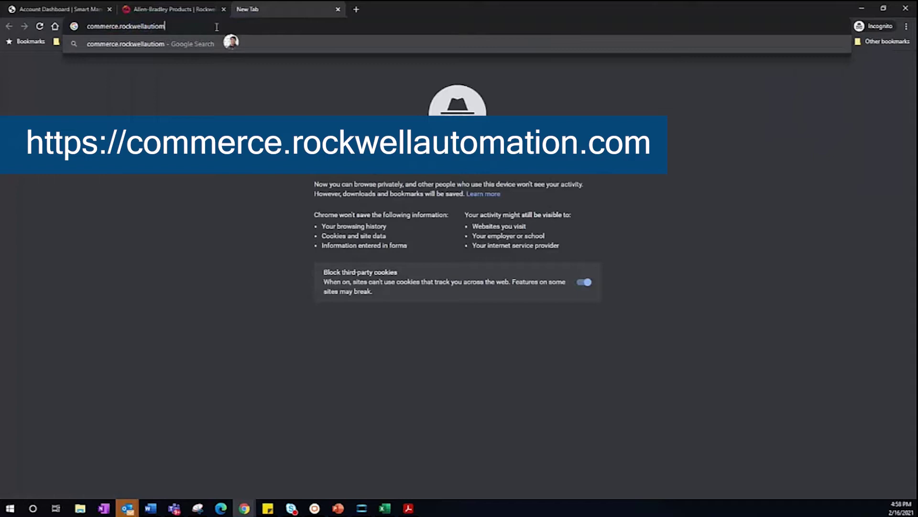
{"action": "type", "text": "o"}
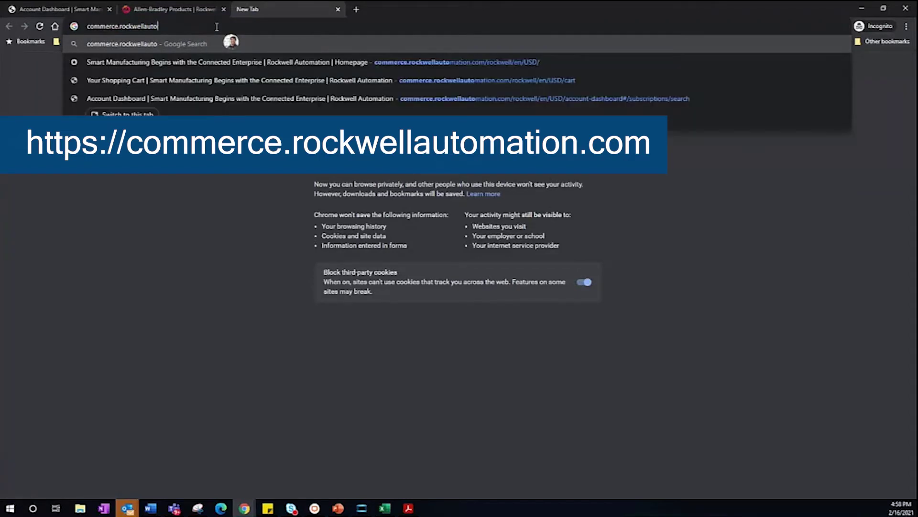
{"action": "type", "text": "mation.com"}
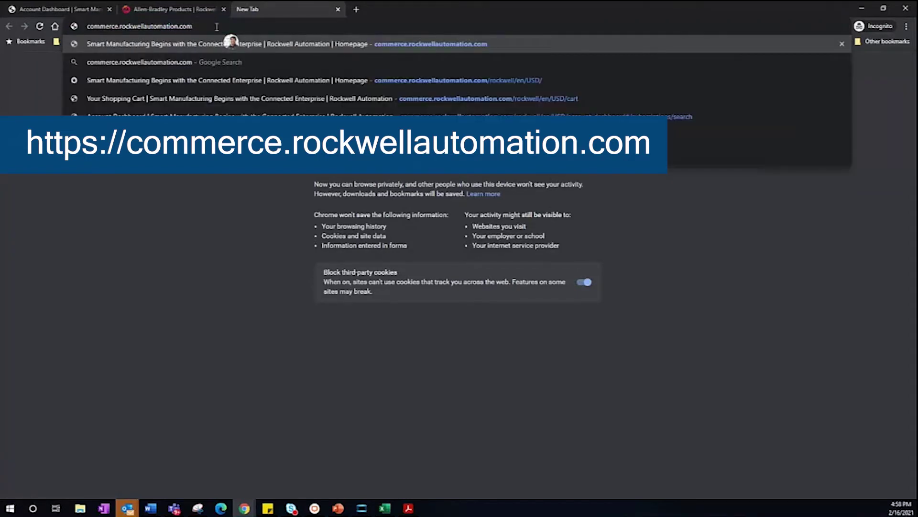
- Load the Rockwell commerce site and show My Subscriptions with its two contracts
{"action": "key", "text": "Return"}
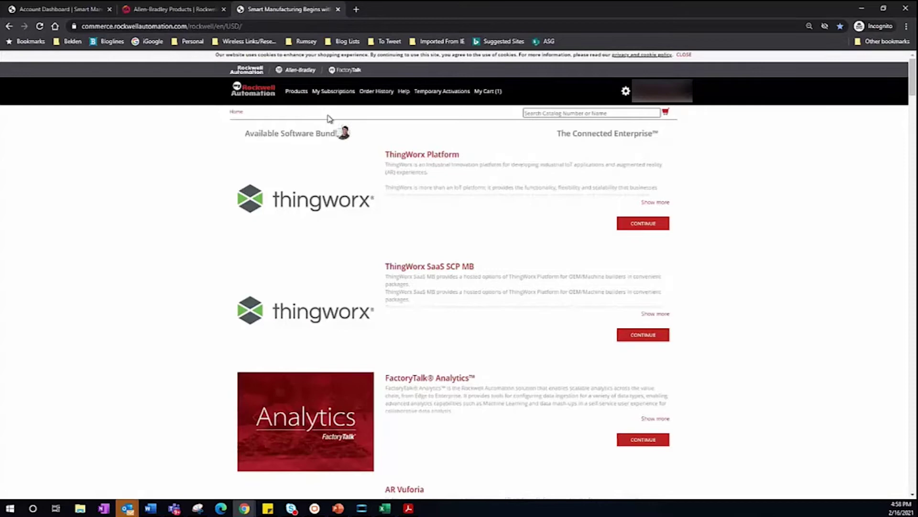
{"action": "left_click", "coordinate": [335, 96]}
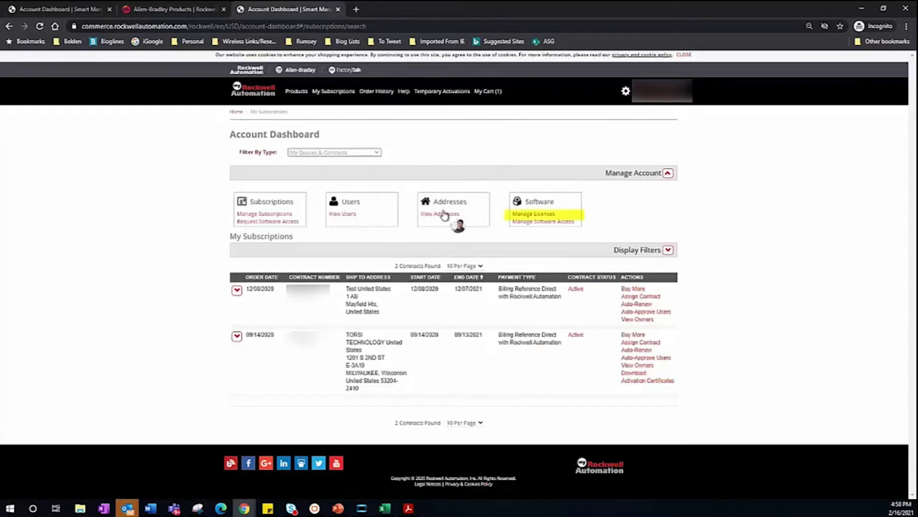
- Open Manage Licenses to list the Studio 5000 Professional Edition and Legacy Toolkit Software contracts
{"action": "left_click", "coordinate": [527, 215]}
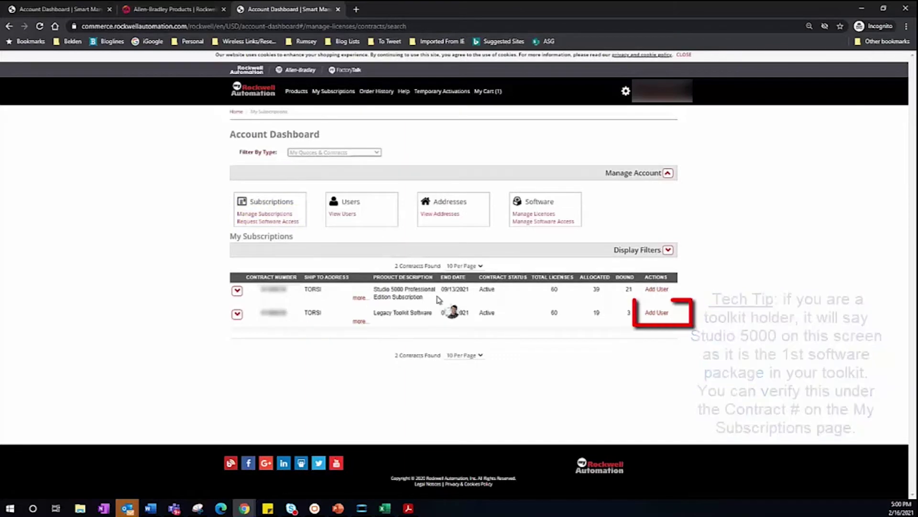
- On the Legacy Toolkit Software row, add the new user's e-mail with Allocated set to 1
{"action": "left_click", "coordinate": [651, 314]}
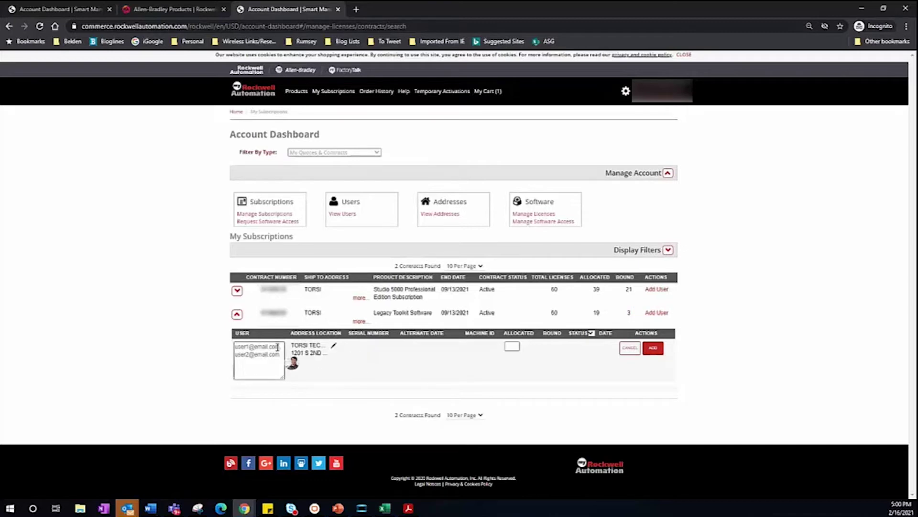
{"action": "left_click", "coordinate": [259, 348]}
{"action": "type", "text": "dfo"}
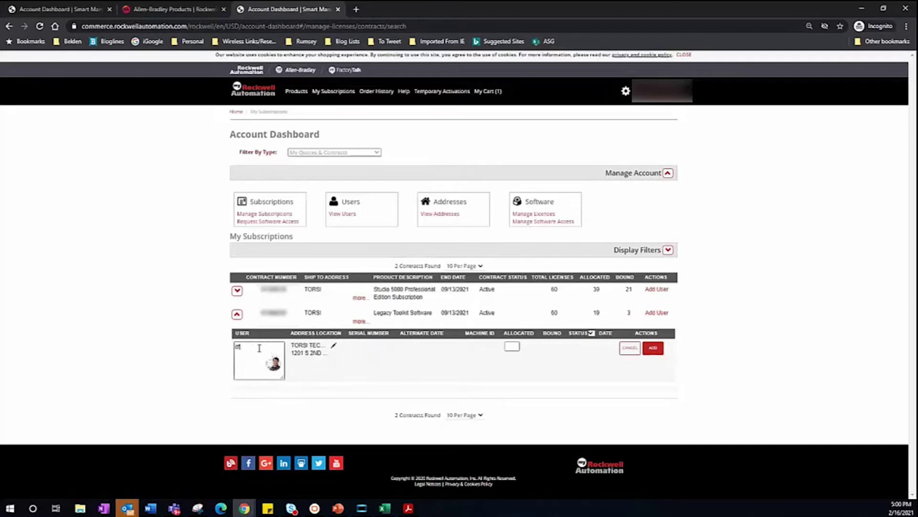
{"action": "key", "text": "BackSpace"}
{"action": "key", "text": "BackSpace"}
{"action": "key", "text": "BackSpace"}
{"action": "left_click", "coordinate": [511, 346]}
{"action": "type", "text": "1"}
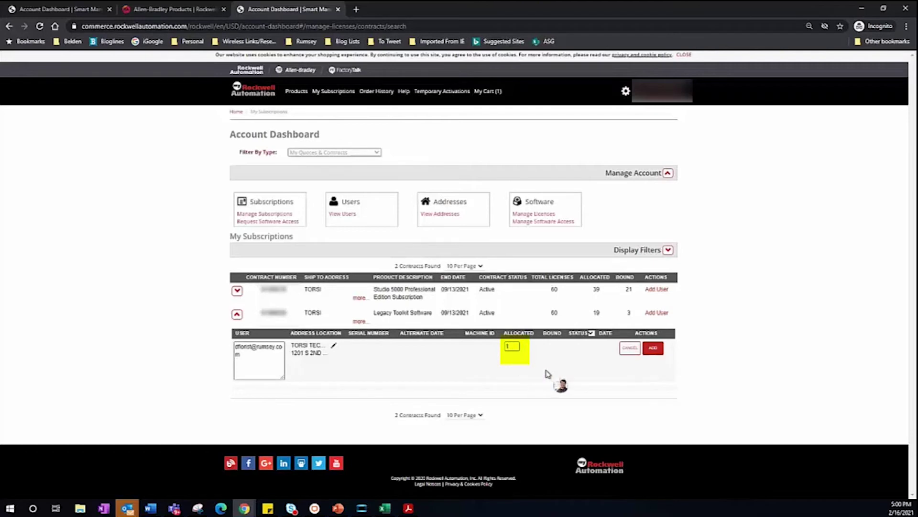
{"action": "left_click", "coordinate": [651, 350]}
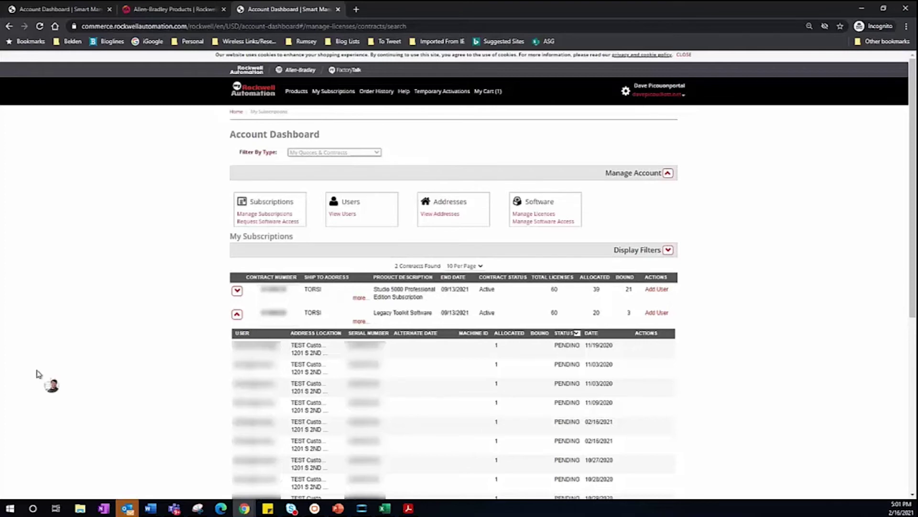
{"action": "scroll", "coordinate": [564, 423], "scroll_direction": "down", "scroll_amount": 3}
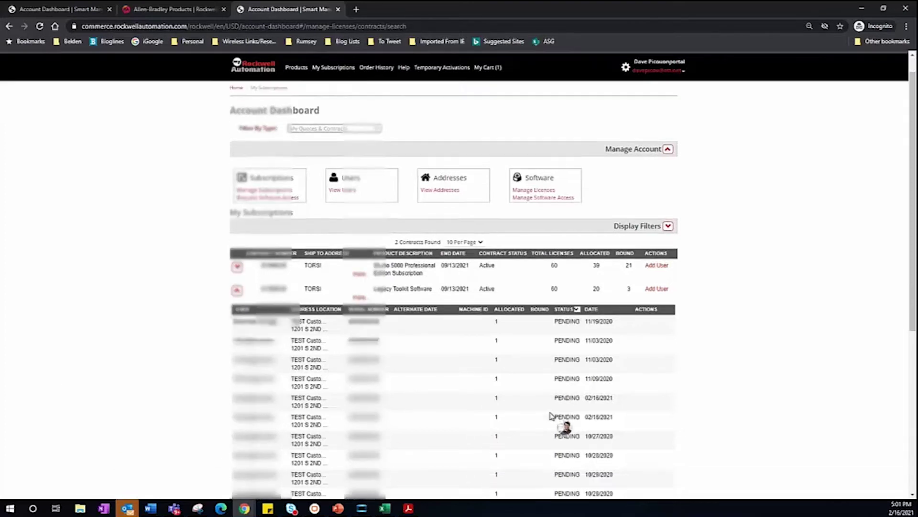
{"action": "scroll", "coordinate": [551, 416], "scroll_direction": "down", "scroll_amount": 1}
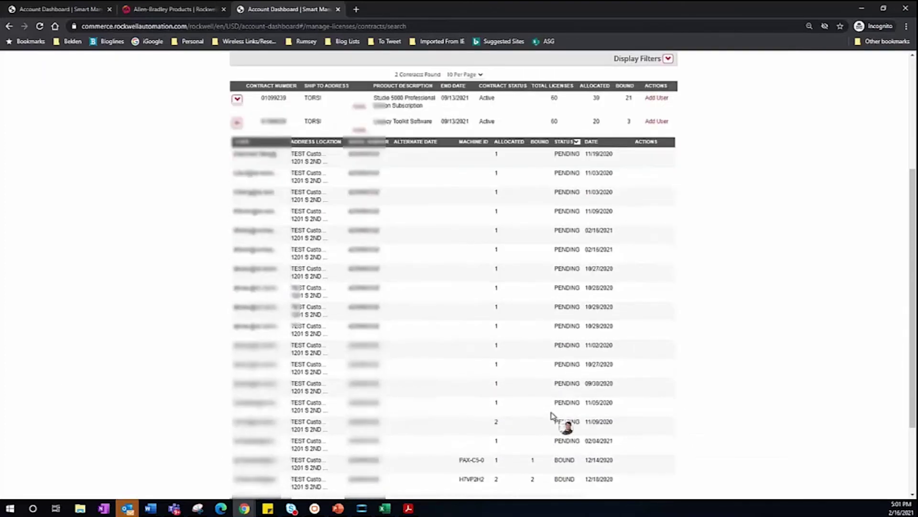
{"action": "scroll", "coordinate": [551, 415], "scroll_direction": "down", "scroll_amount": 1}
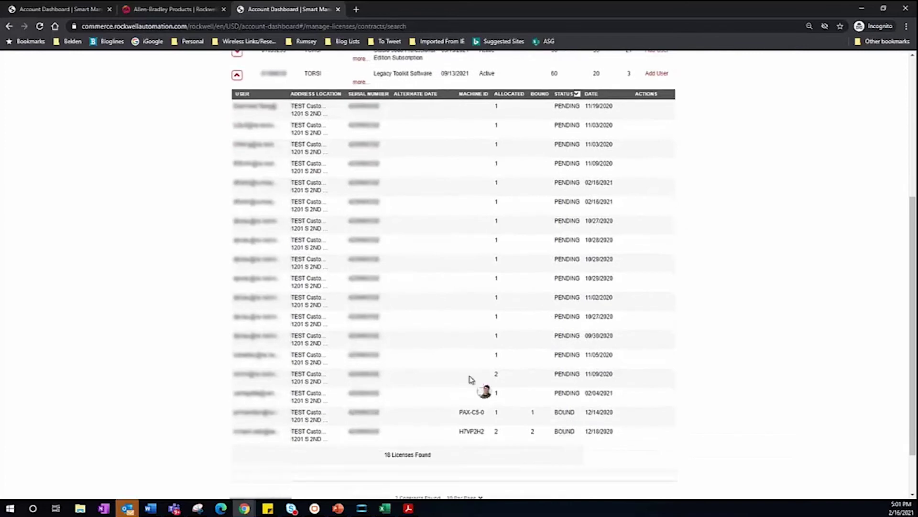